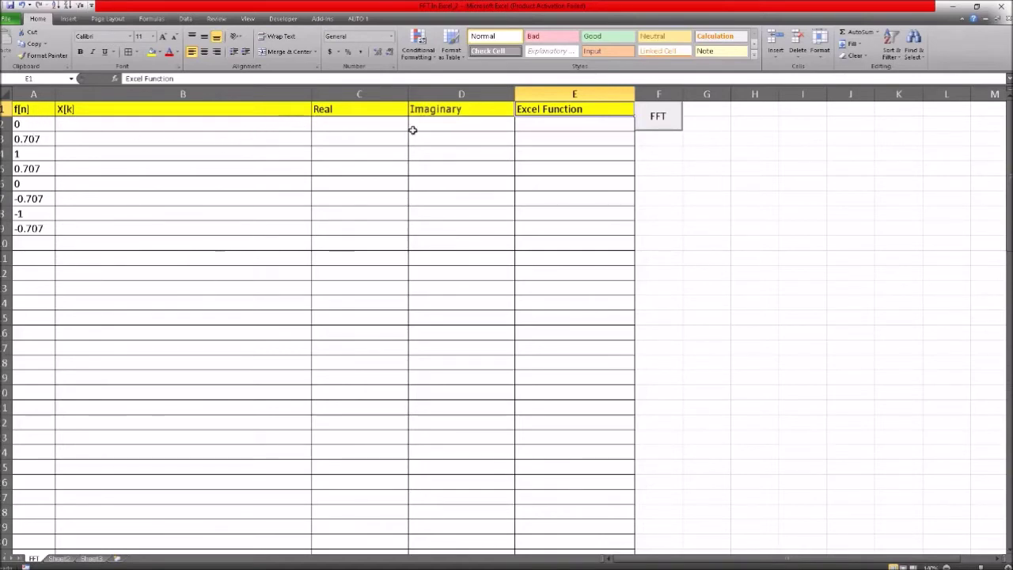
Walk down the f[n] sample cells from the first to the last sample.
click(422, 169)
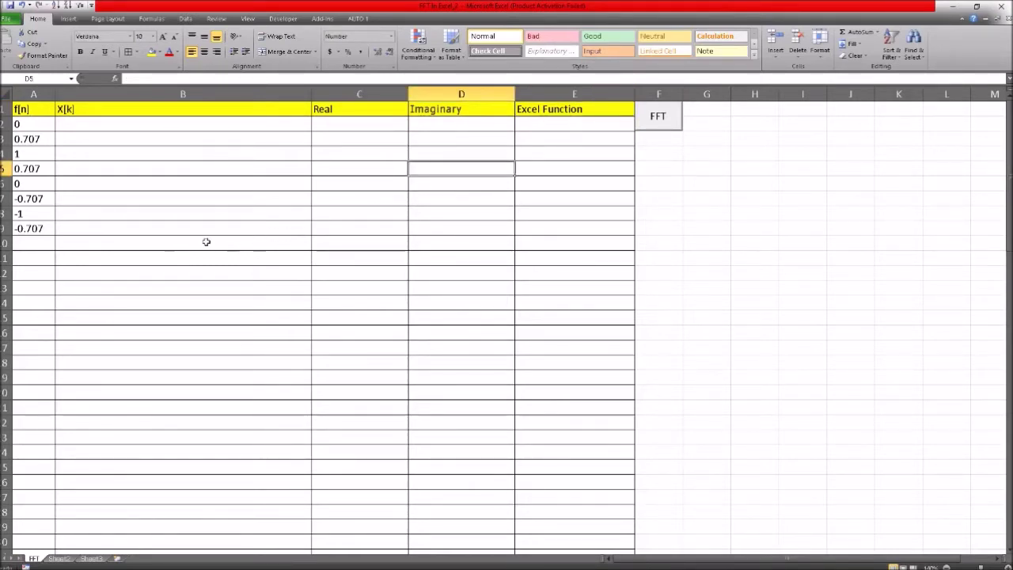
click(35, 112)
click(35, 126)
click(34, 143)
click(33, 158)
click(34, 169)
click(29, 183)
click(30, 198)
click(29, 213)
click(28, 228)
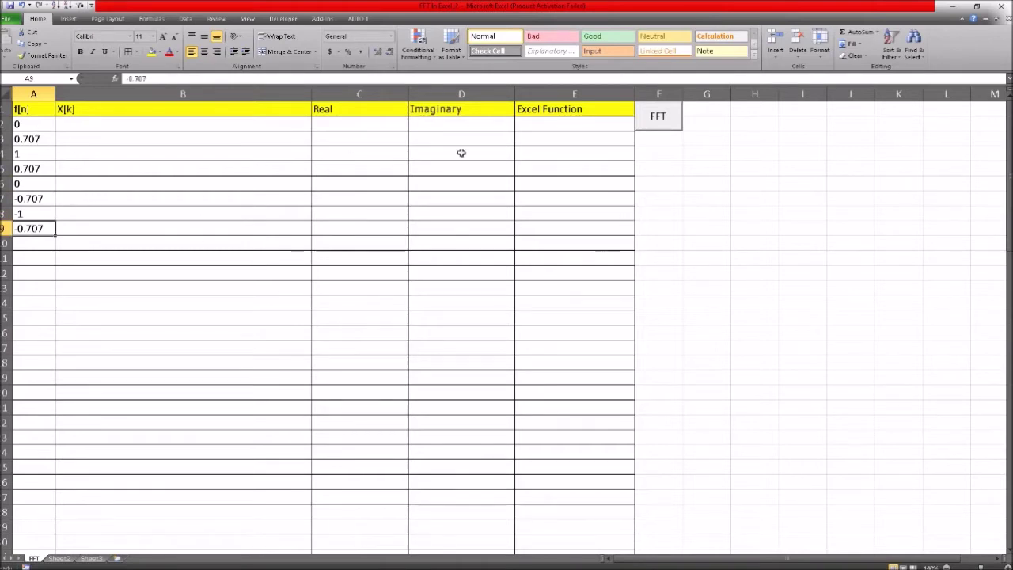
Select the f[n] heading and step through each of its sample values.
click(26, 113)
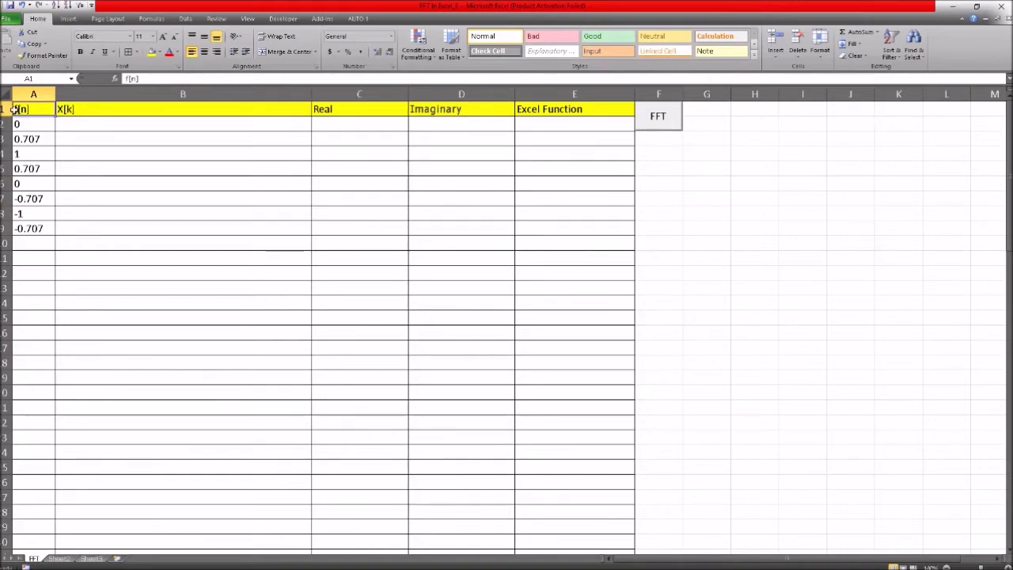
click(23, 125)
click(24, 141)
click(23, 157)
click(26, 169)
click(24, 187)
click(27, 198)
click(27, 213)
click(28, 228)
Go back over the f[n] samples once more, down to the last one.
click(19, 124)
click(28, 140)
click(29, 158)
click(29, 169)
click(27, 183)
click(28, 199)
click(28, 214)
click(29, 228)
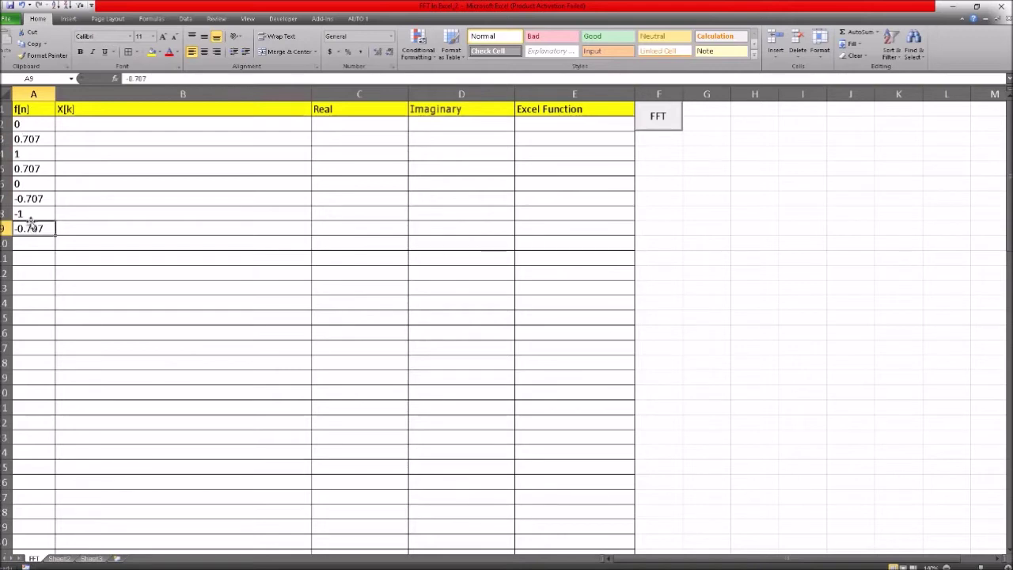
Review the X[k] cells B2–B9 and the Real, Imaginary and Excel Function headings.
click(113, 110)
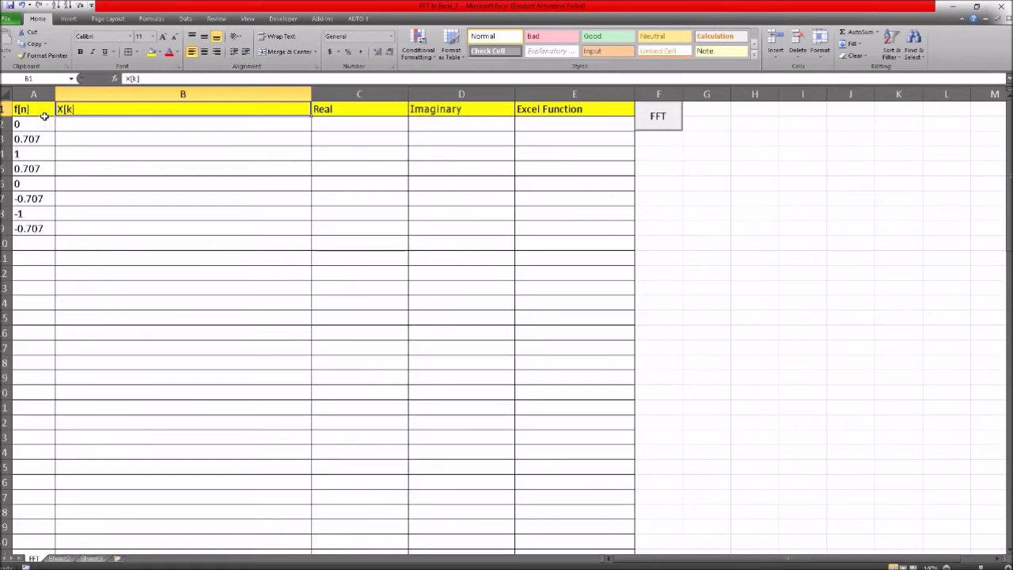
click(112, 125)
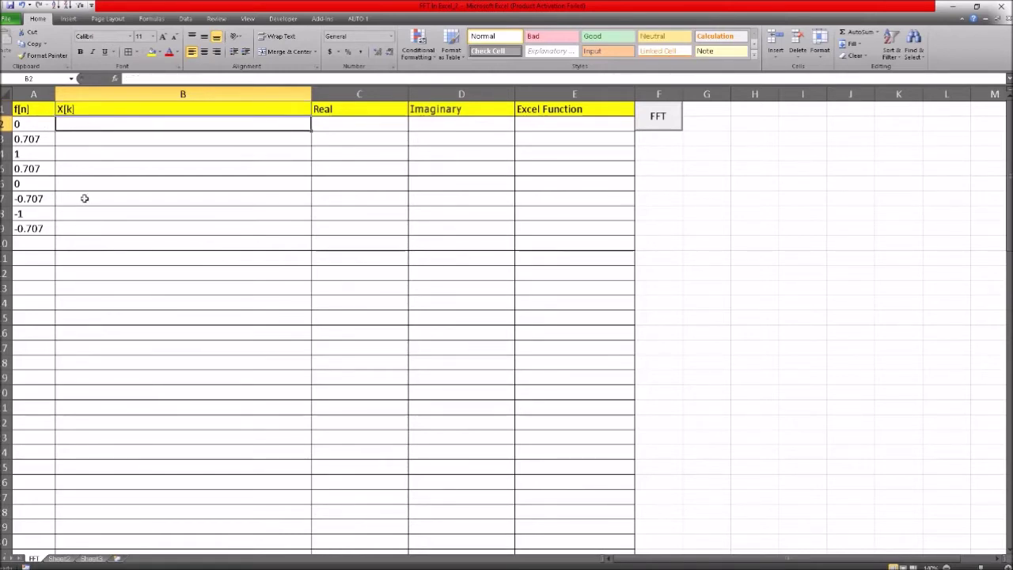
click(81, 228)
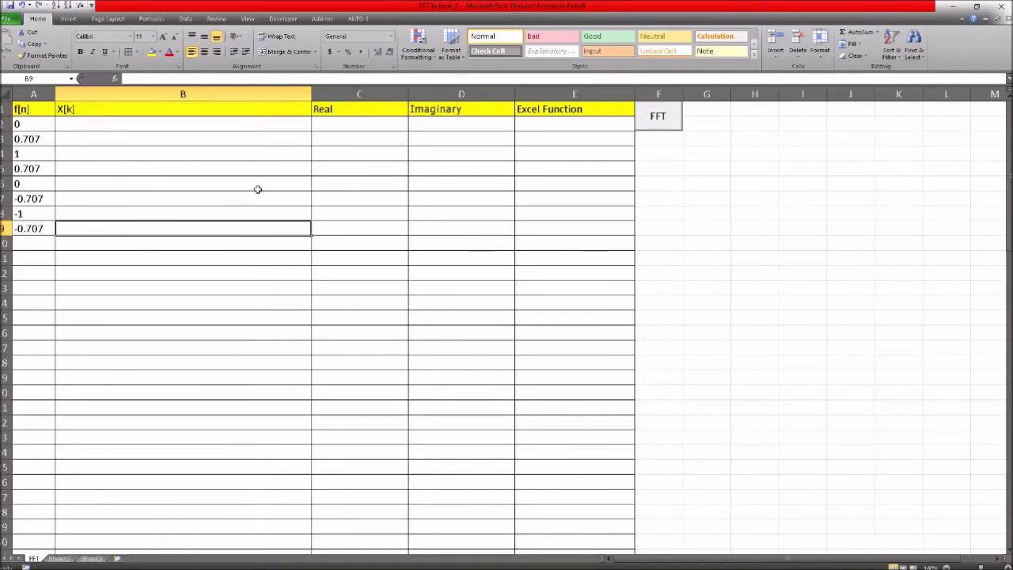
click(328, 115)
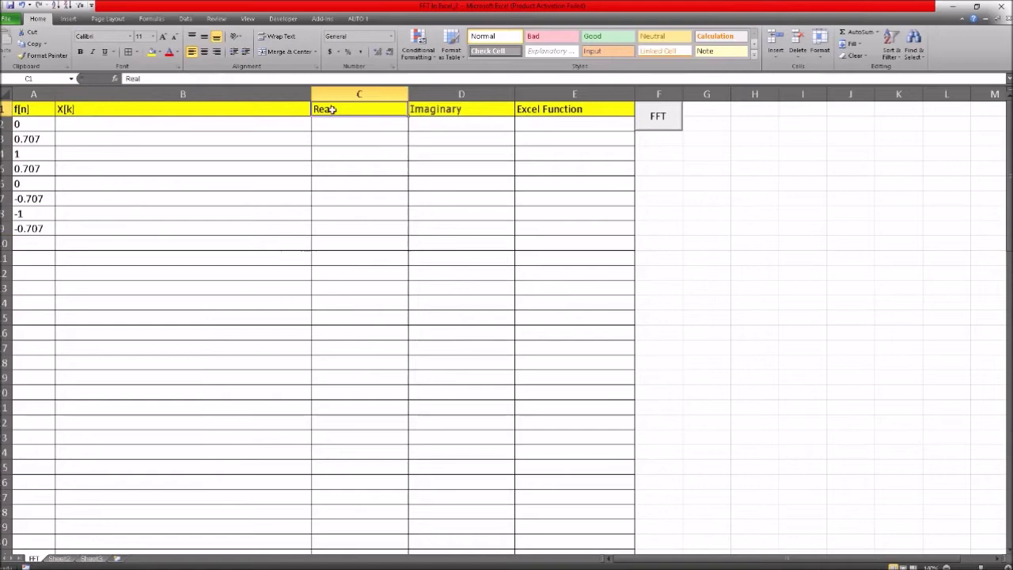
click(443, 112)
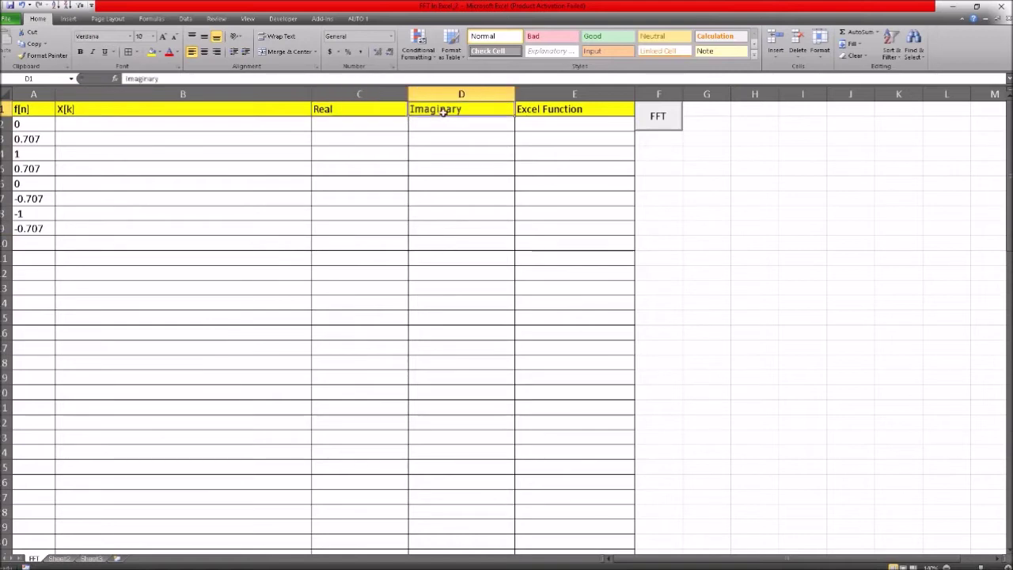
click(550, 110)
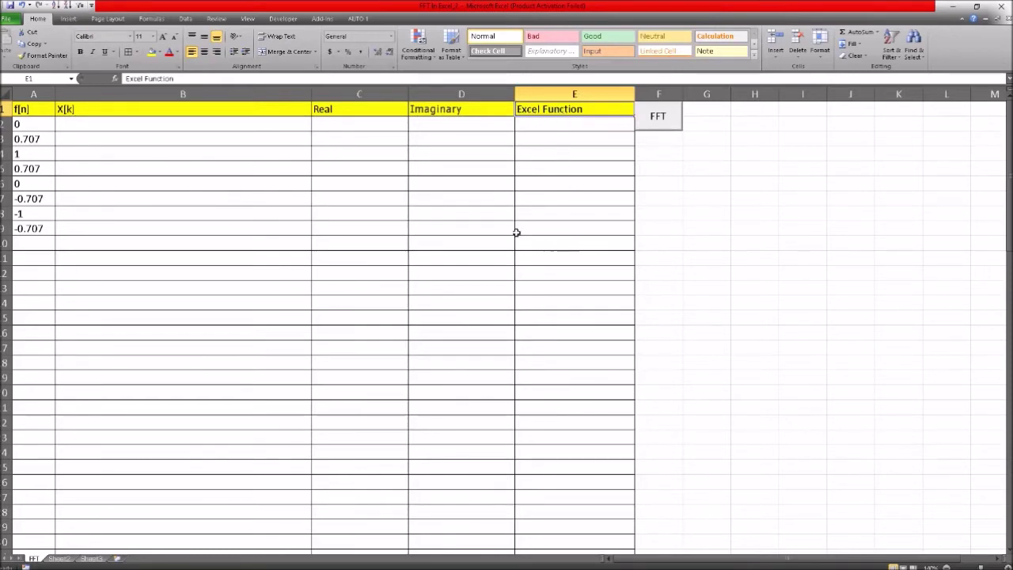
click(543, 129)
click(543, 111)
click(158, 110)
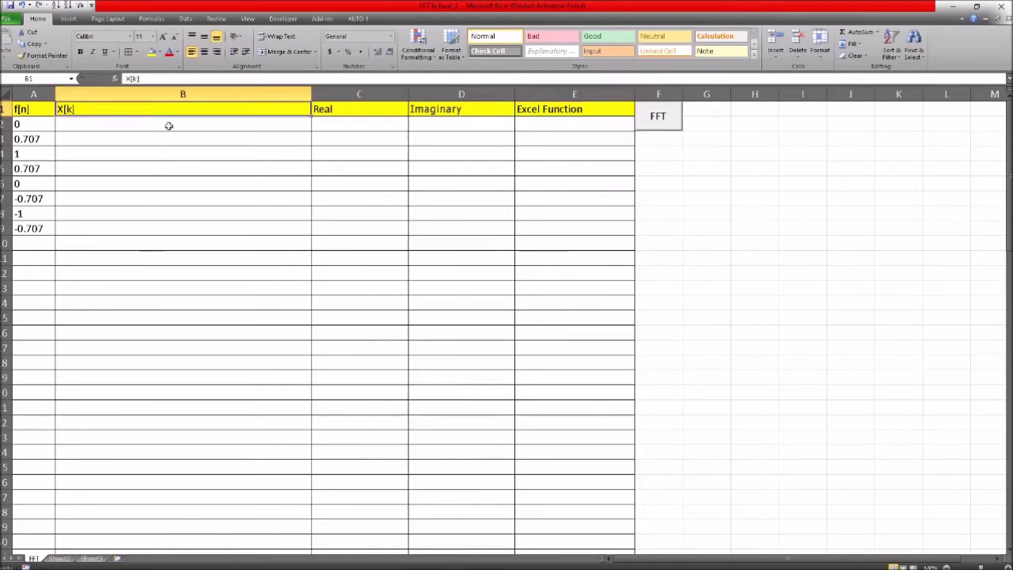
click(698, 195)
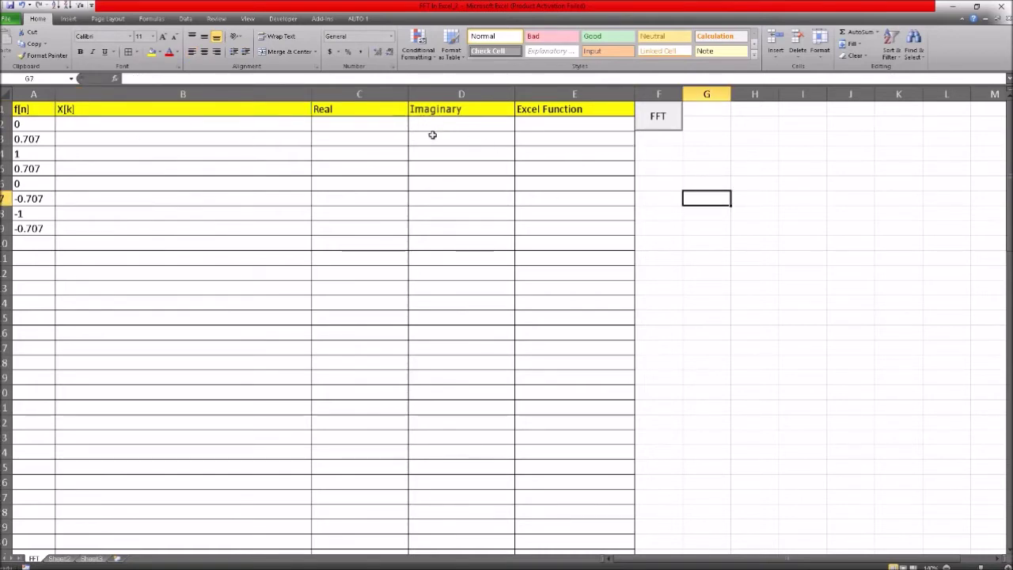
Turn on the Developer ribbon tab in Options > Customize Ribbon and confirm with OK.
click(281, 18)
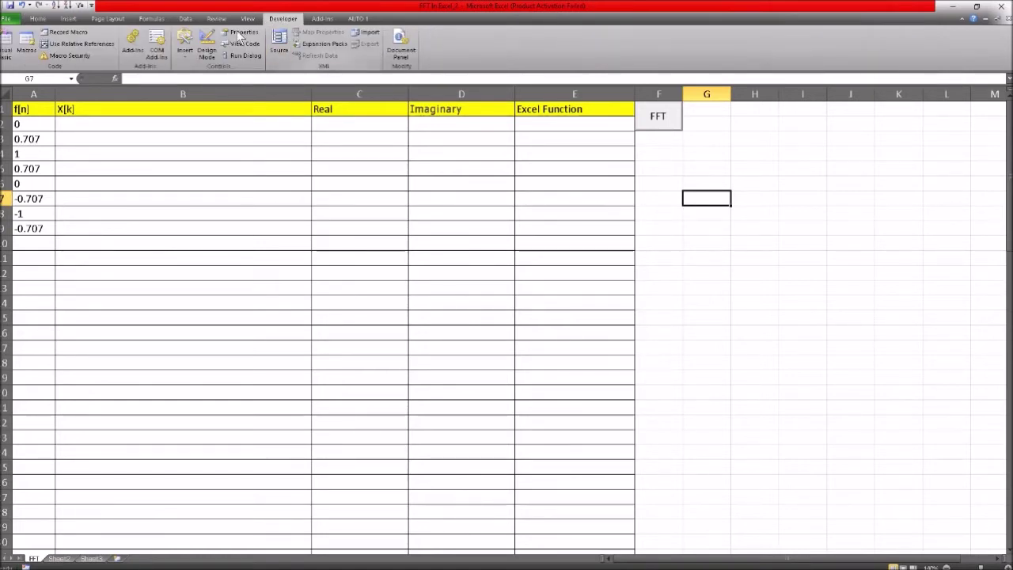
click(8, 19)
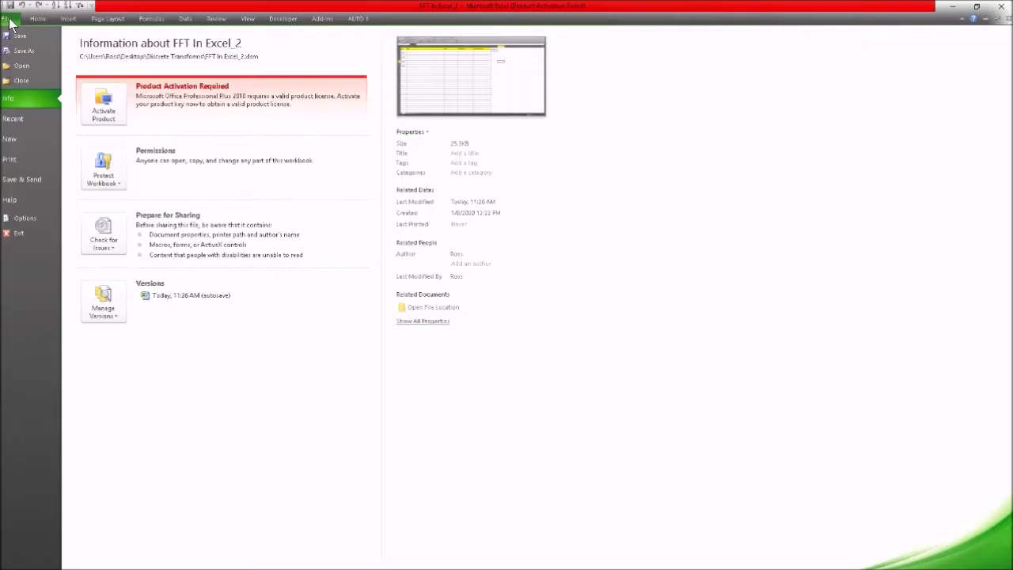
click(23, 220)
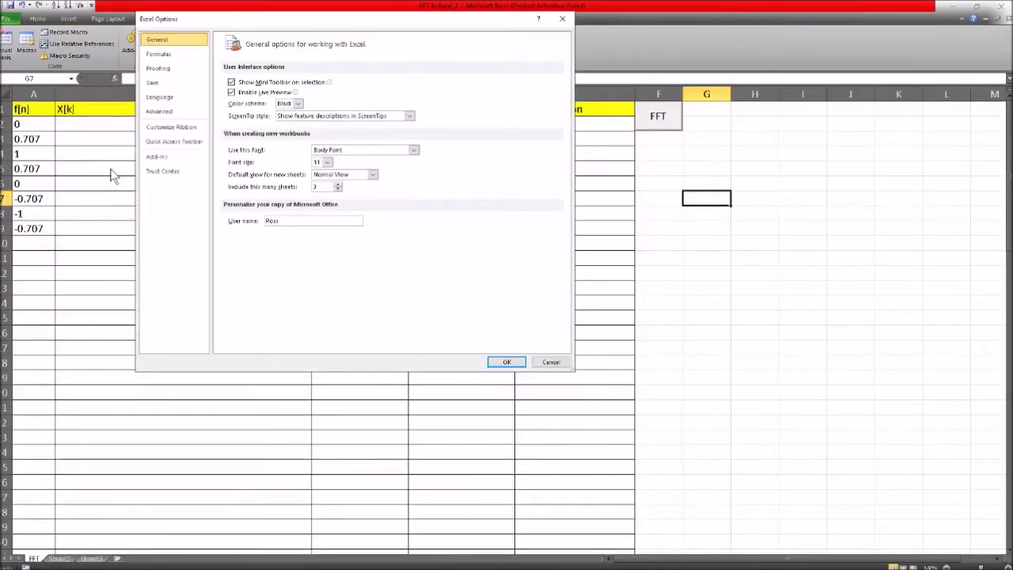
click(162, 130)
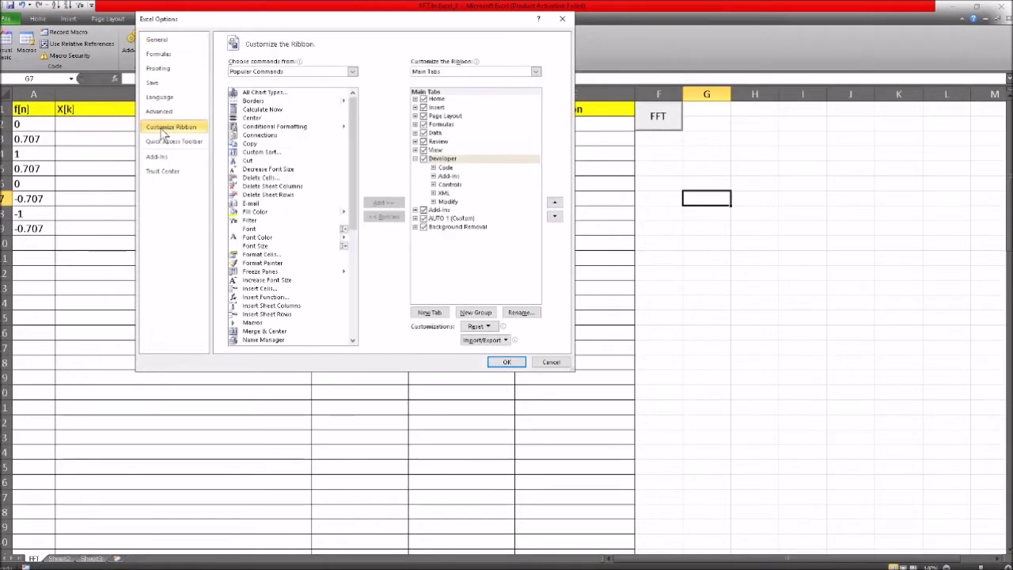
click(424, 159)
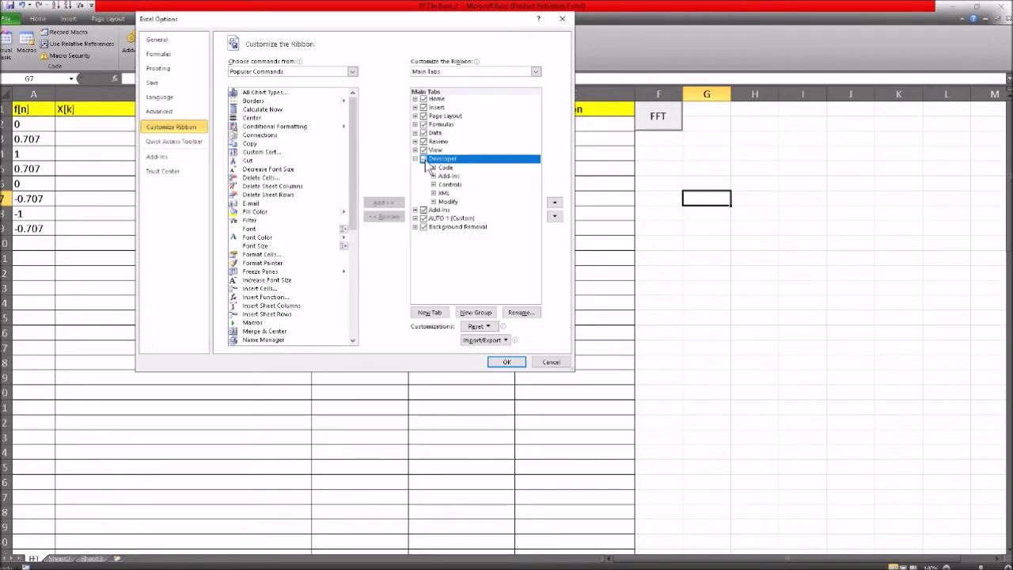
click(507, 363)
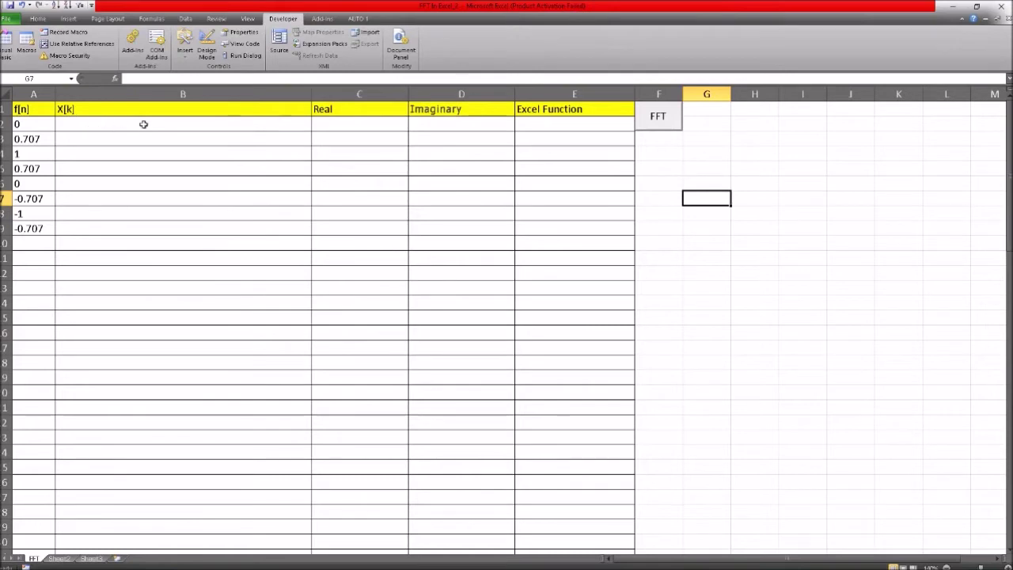
With E1 selected, confirm Data Analysis lists Fourier Analysis, cancel, and go to File.
click(540, 112)
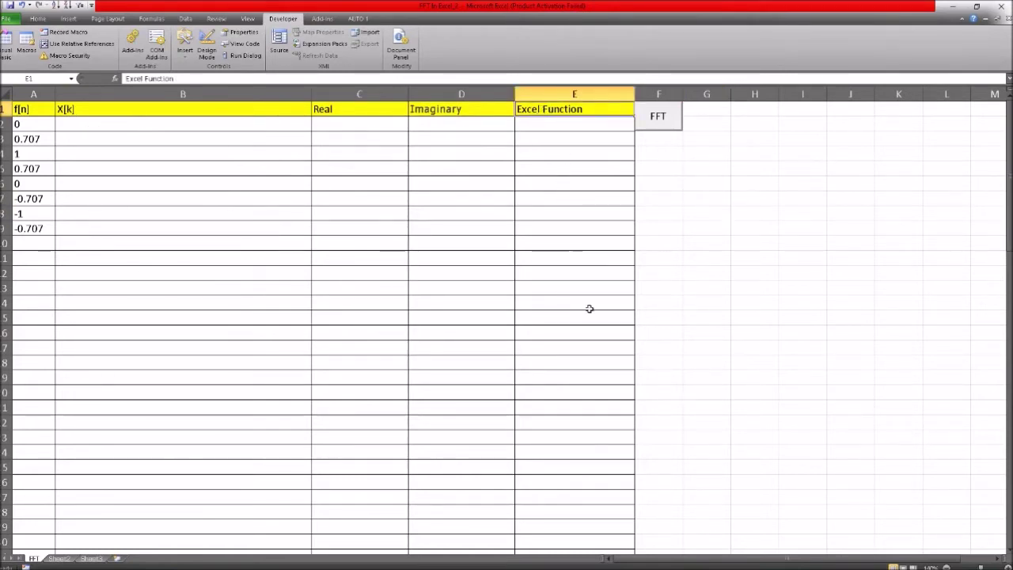
click(184, 19)
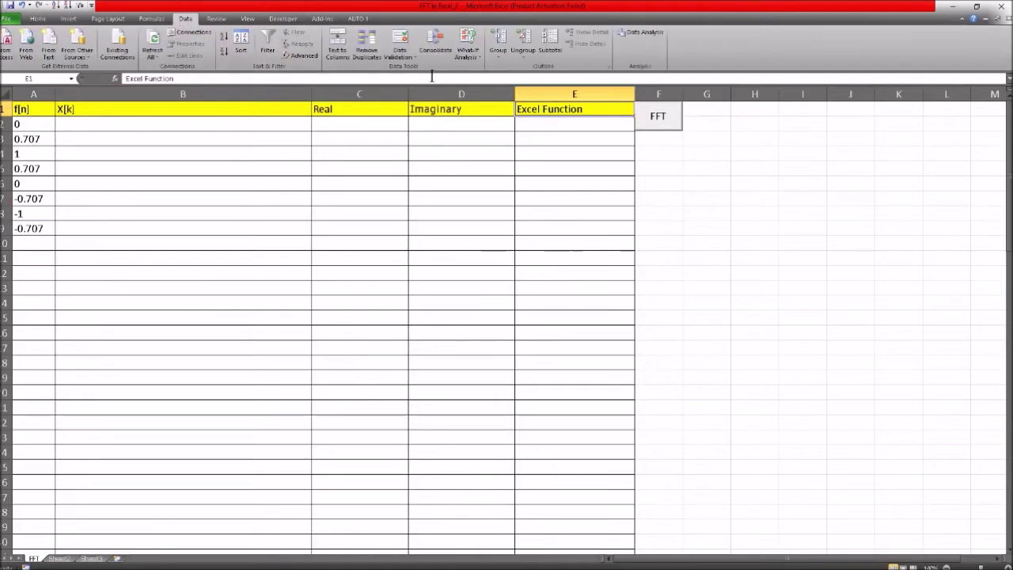
click(642, 33)
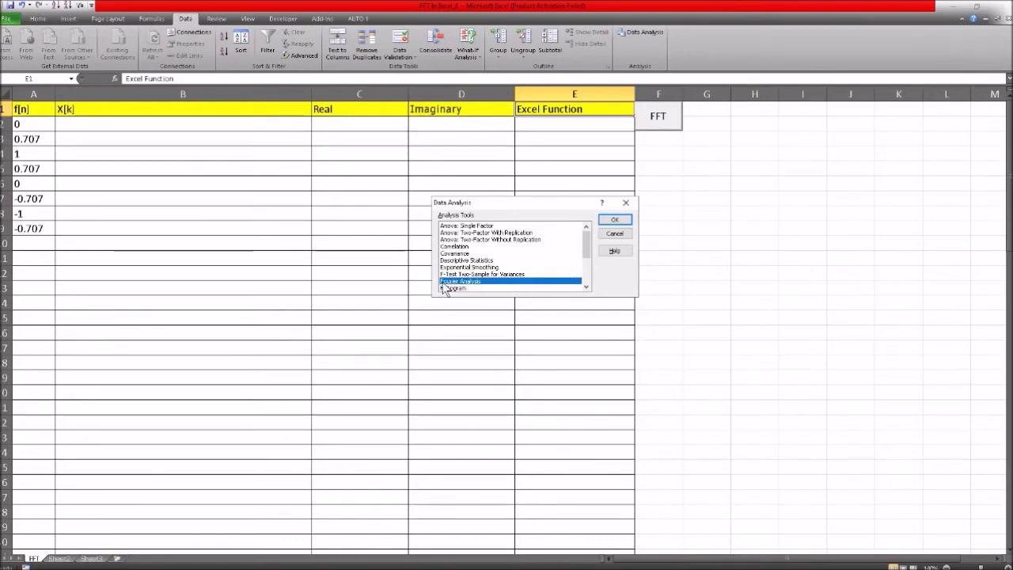
click(615, 233)
click(6, 19)
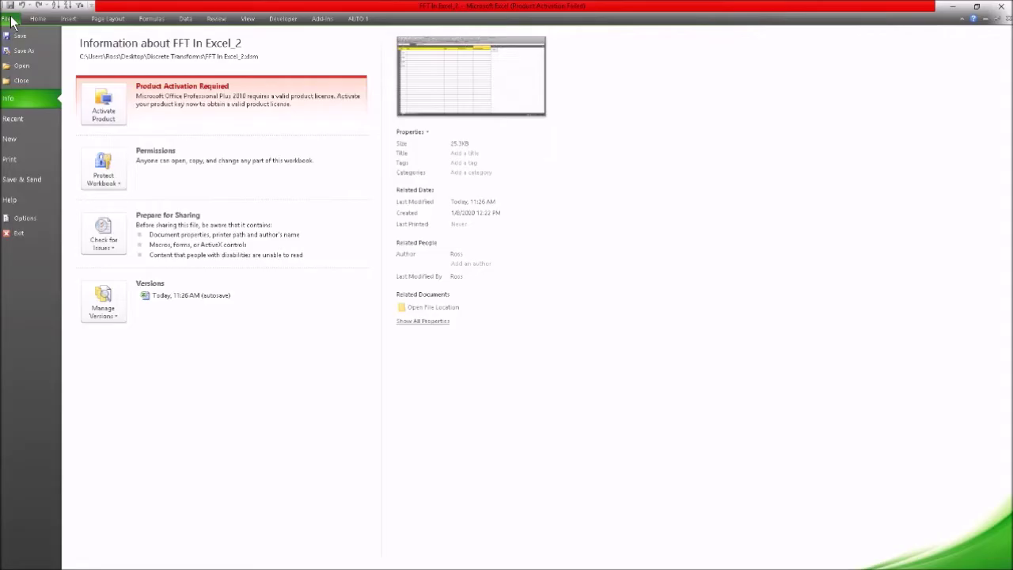
Verify in Options > Add-Ins > Manage Excel Add-ins that Analysis ToolPak is ticked.
click(32, 217)
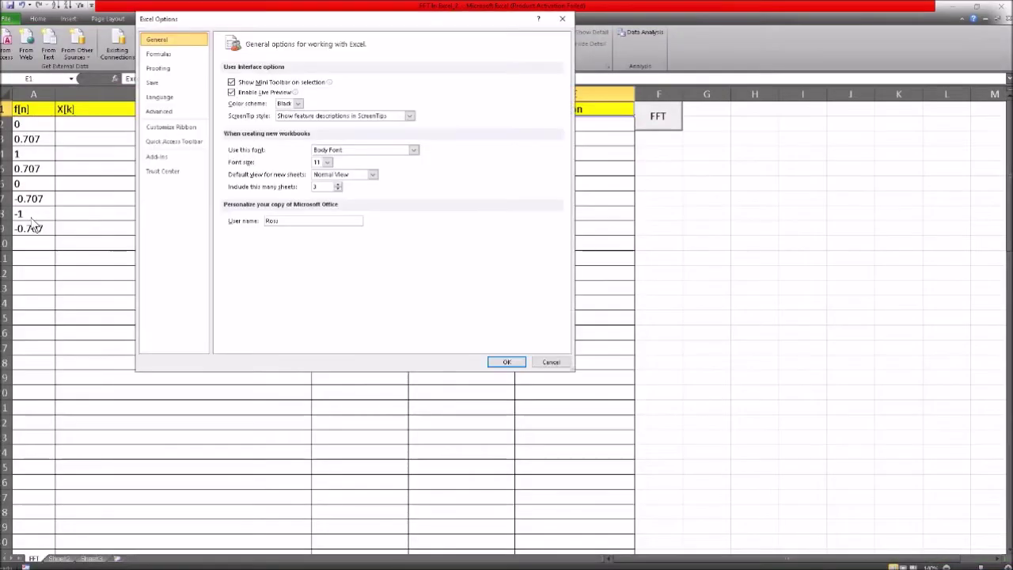
click(160, 158)
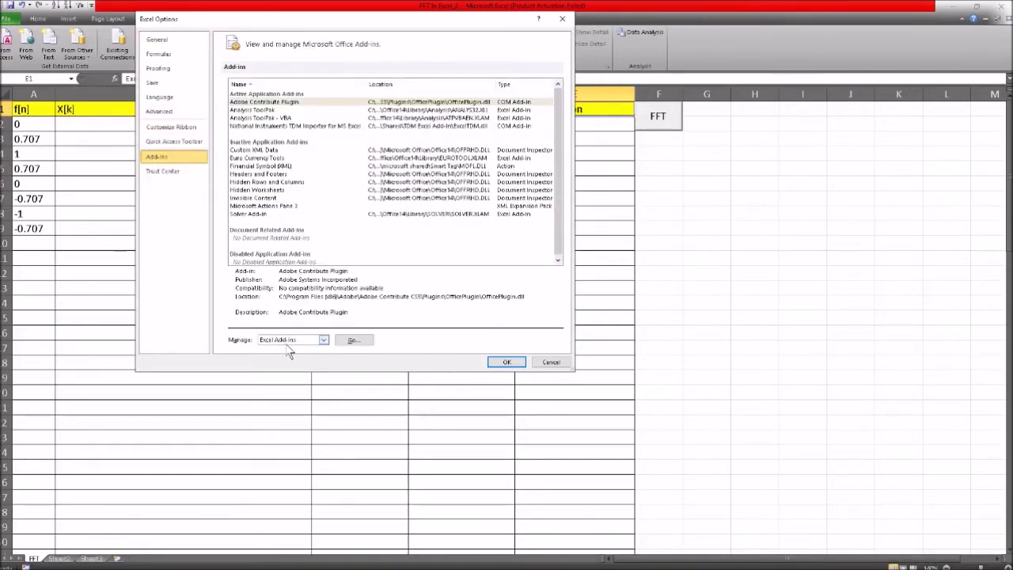
click(352, 341)
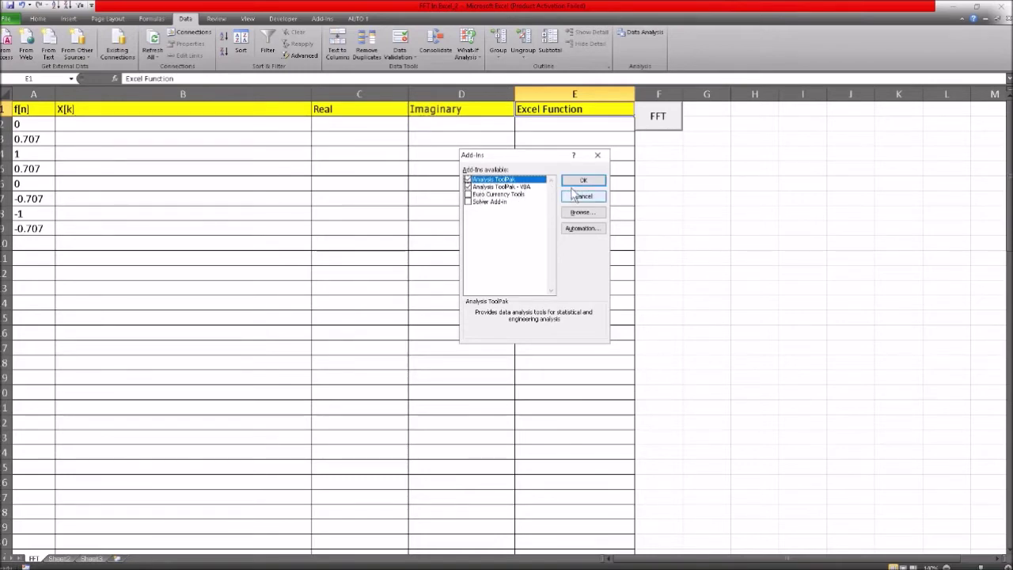
click(597, 155)
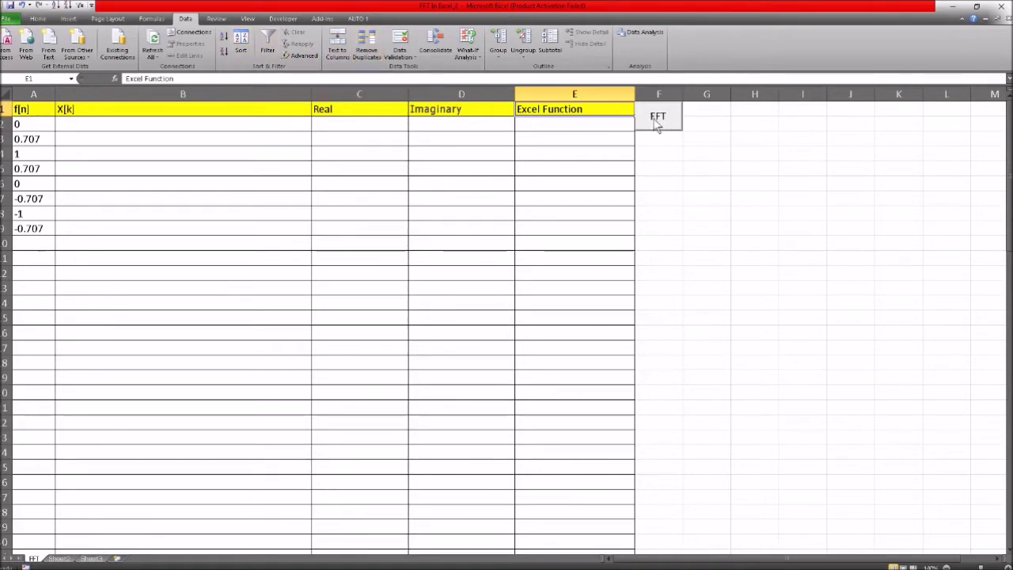
Run the FFT macro button to fill the X[k], Real and Imaginary columns.
click(658, 152)
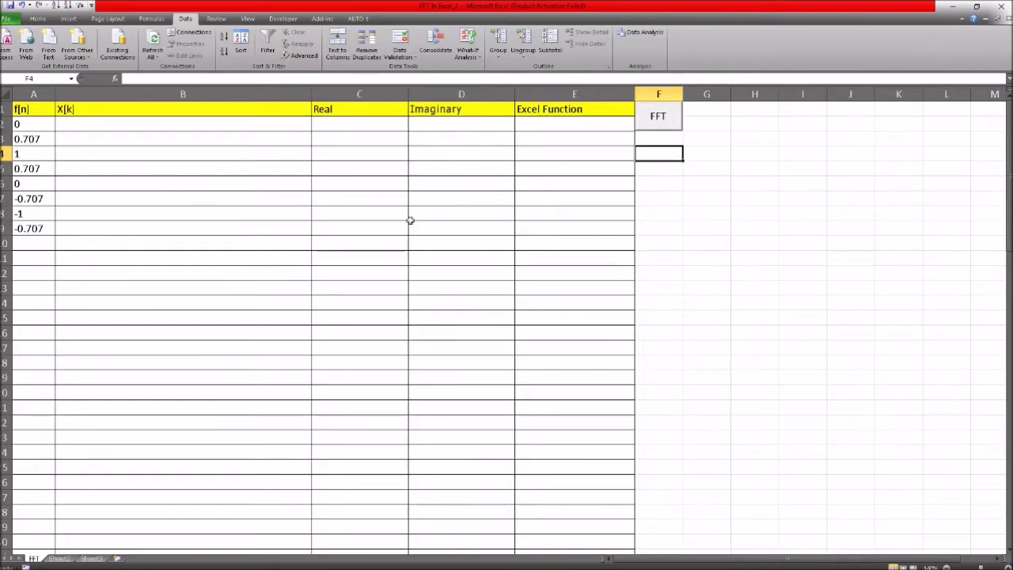
click(659, 119)
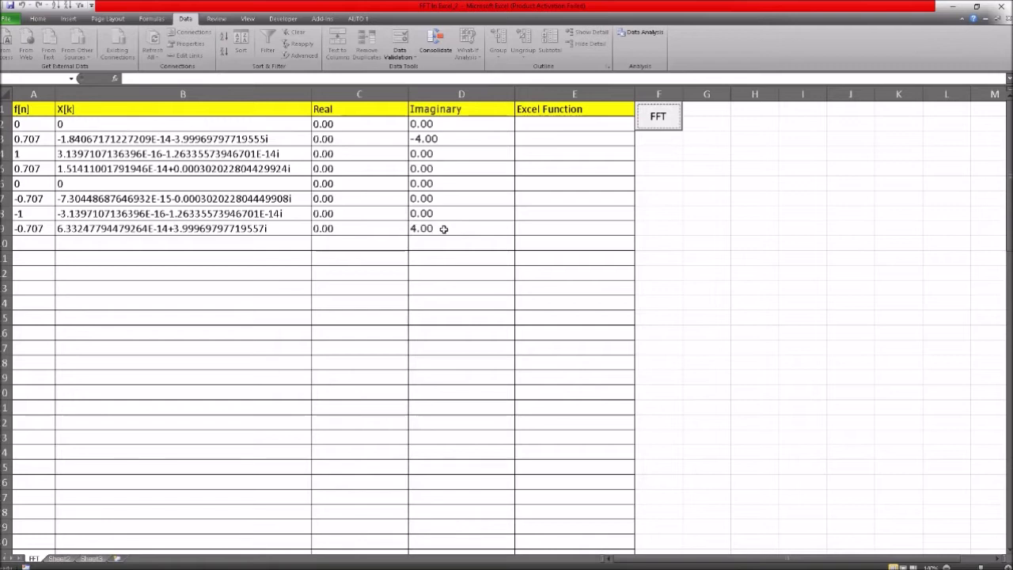
click(421, 214)
click(422, 199)
click(422, 184)
click(422, 168)
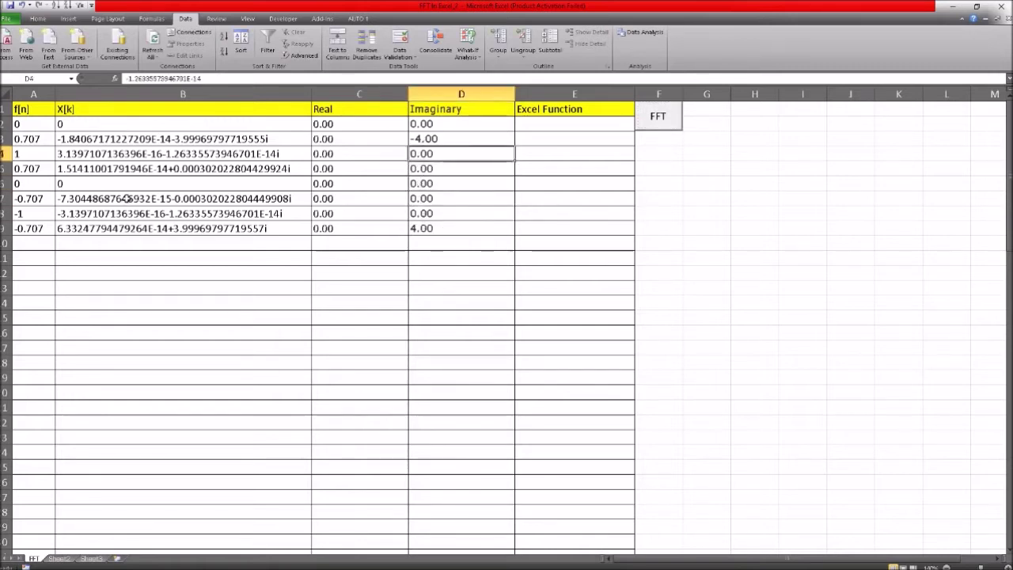
click(103, 140)
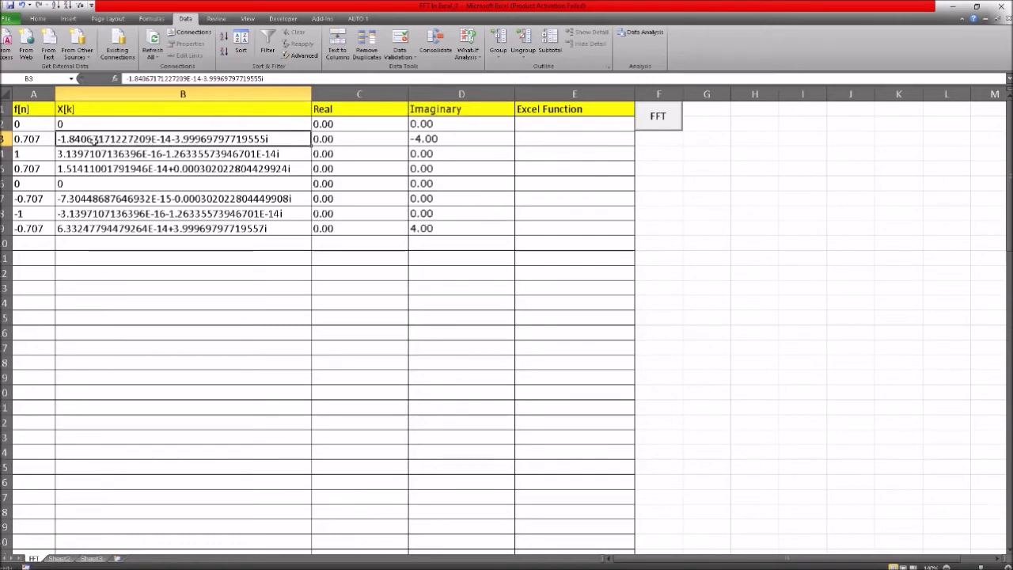
click(327, 140)
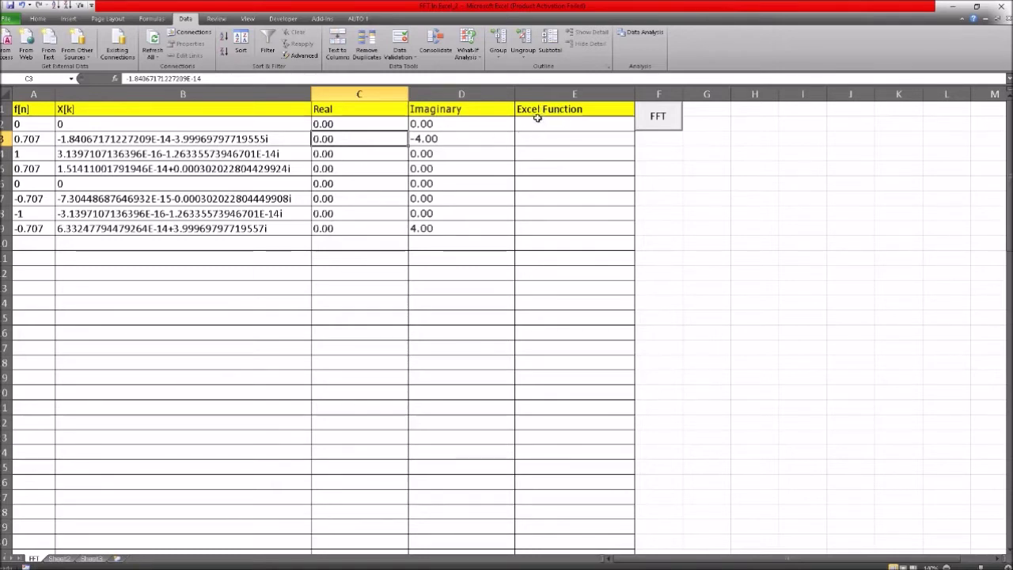
click(716, 170)
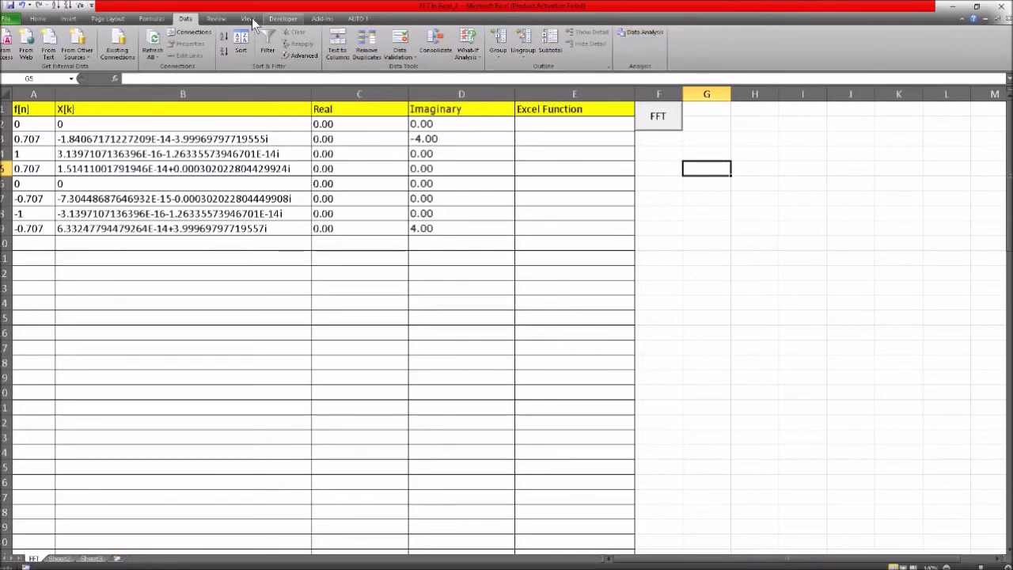
Run Fourier Analysis with input range A2:A9 and output range E2:E9.
click(633, 35)
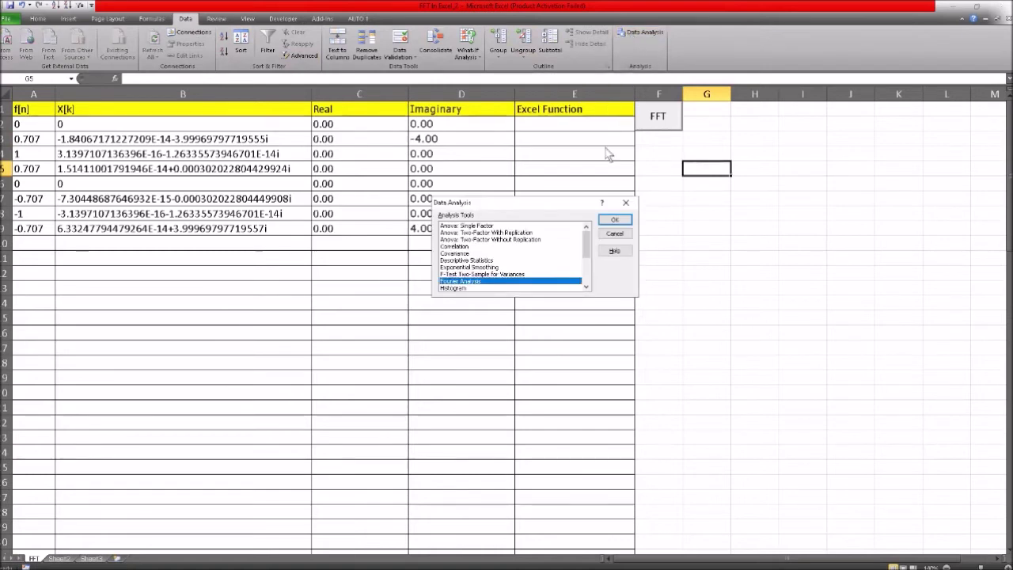
click(614, 222)
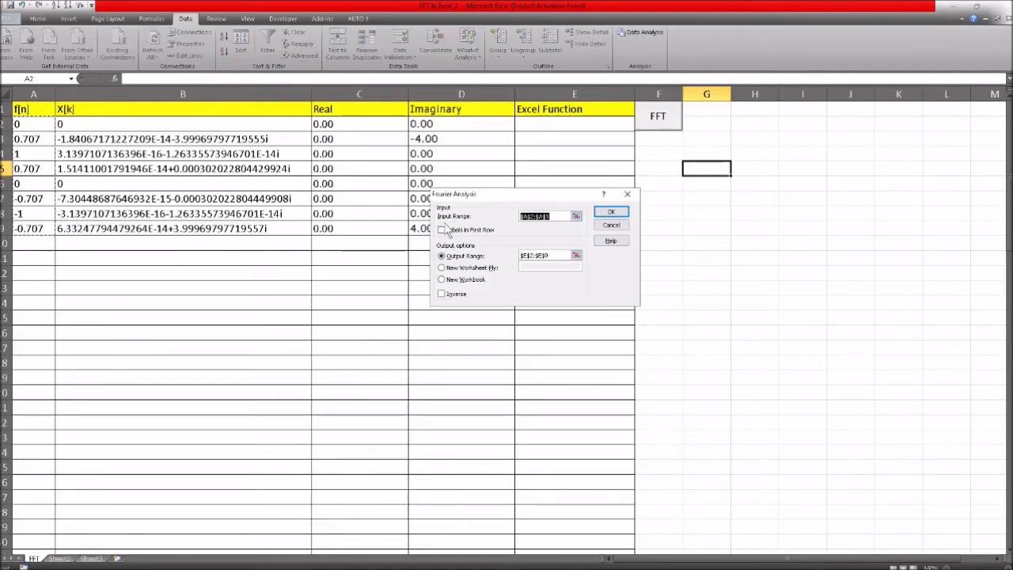
click(575, 216)
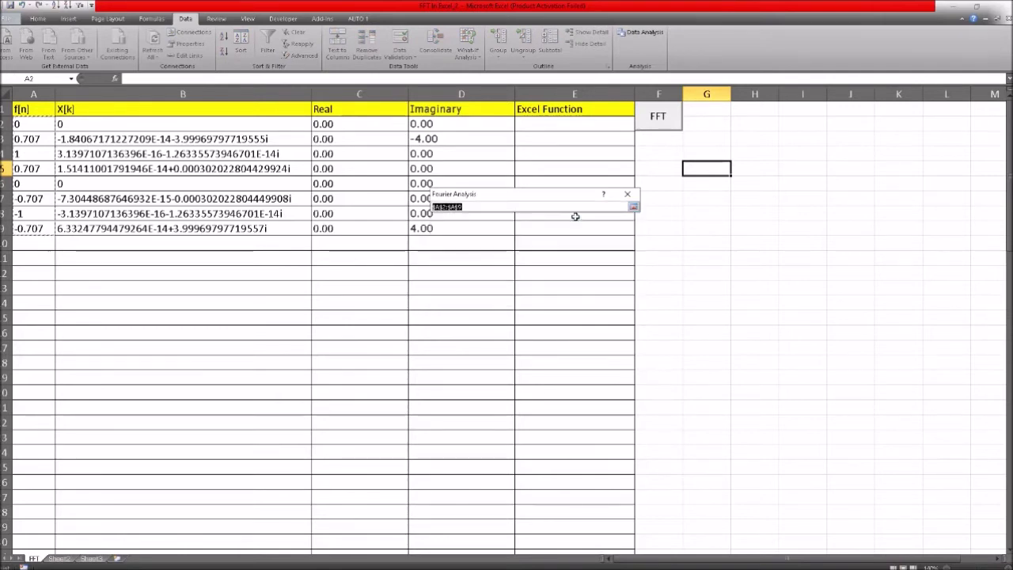
click(40, 124)
drag(32, 124, 30, 229)
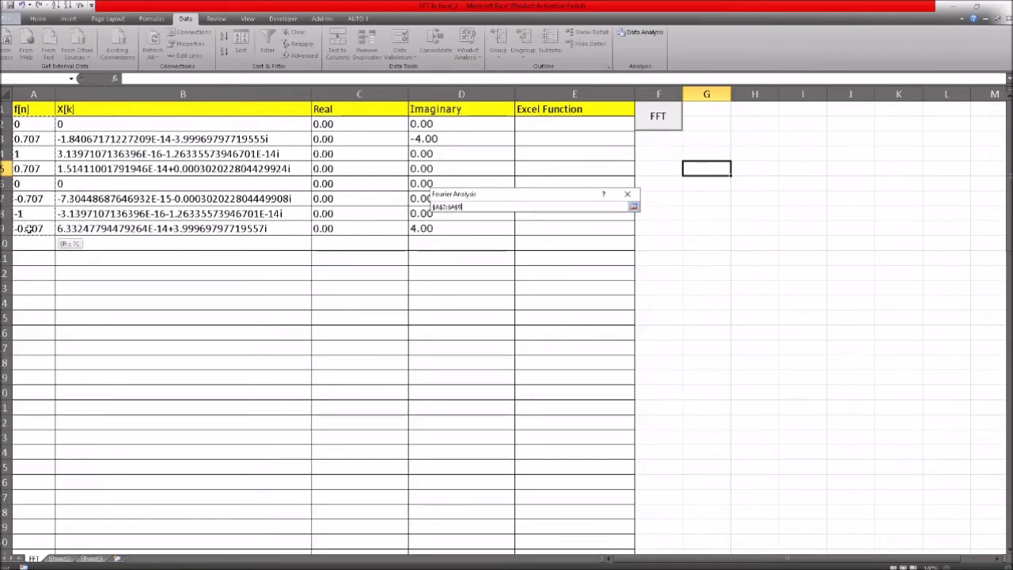
click(633, 206)
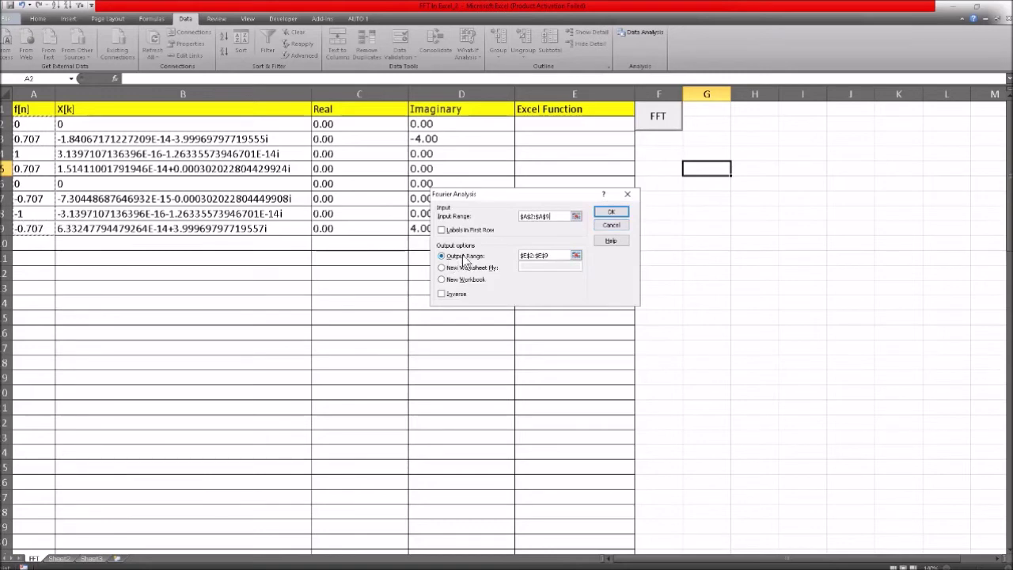
click(577, 255)
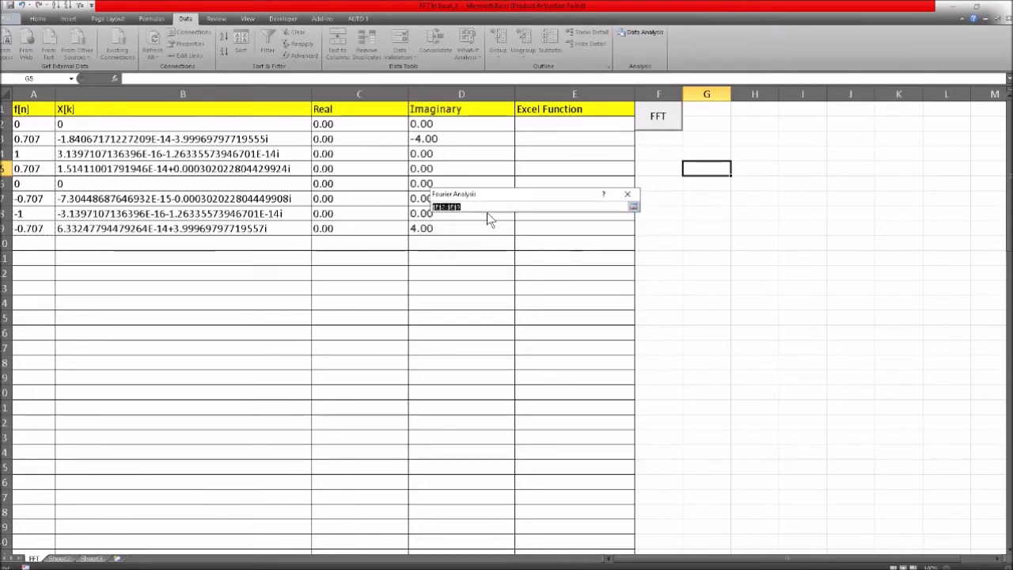
drag(527, 125, 535, 228)
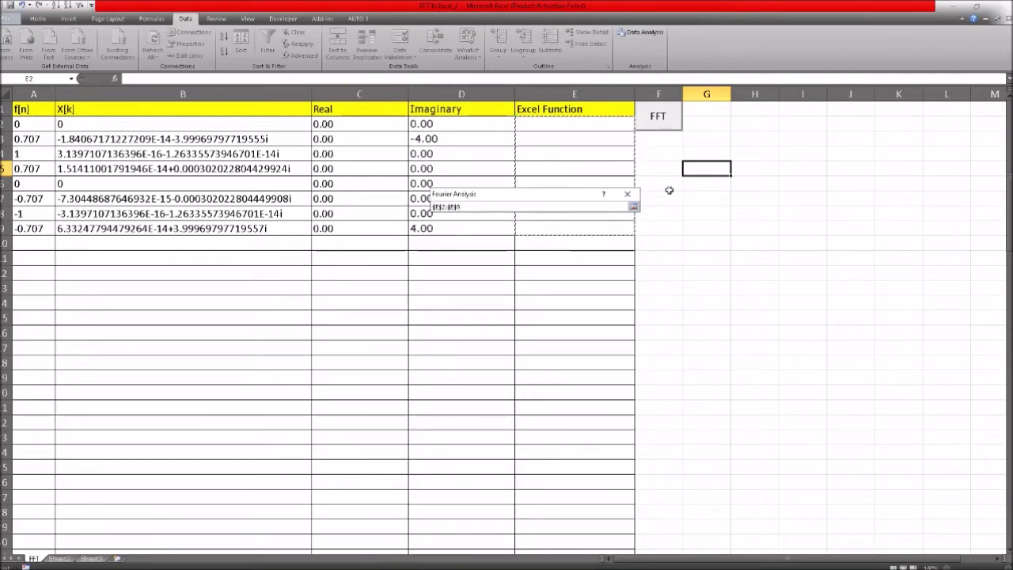
click(633, 207)
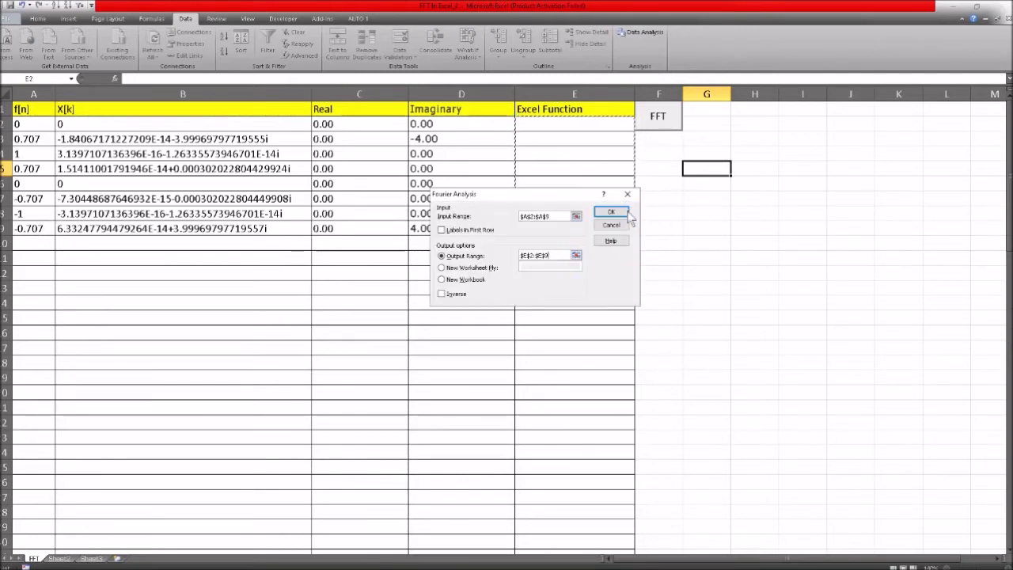
click(611, 211)
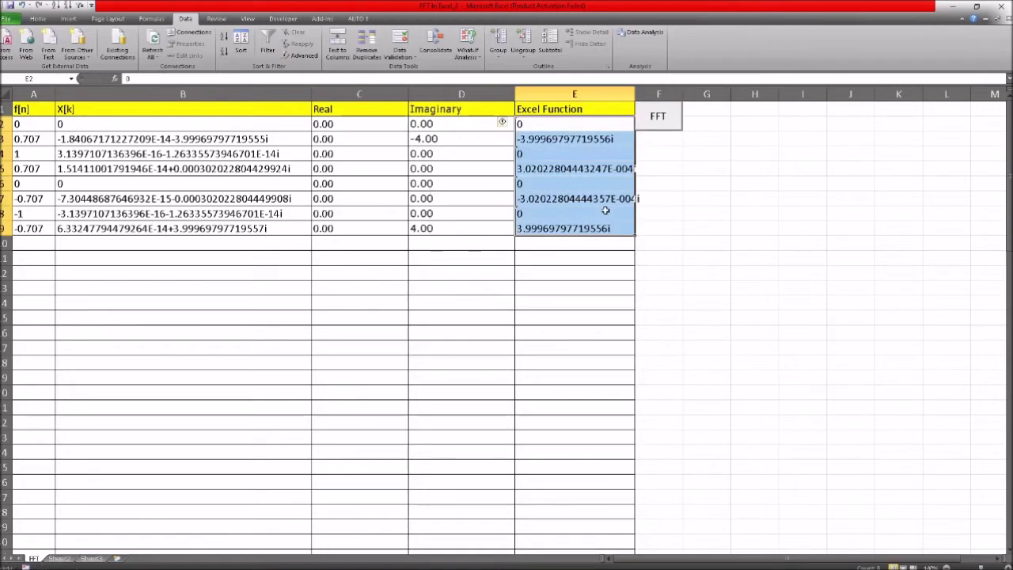
Widen column E and compare its results in E3–E5 against the X[k] value in B5.
drag(633, 94, 760, 93)
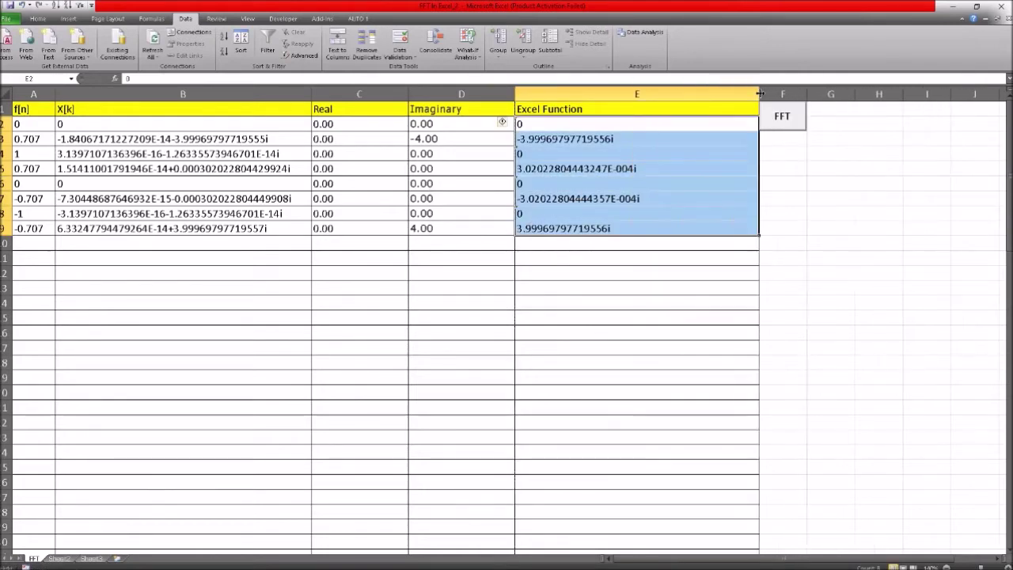
click(540, 139)
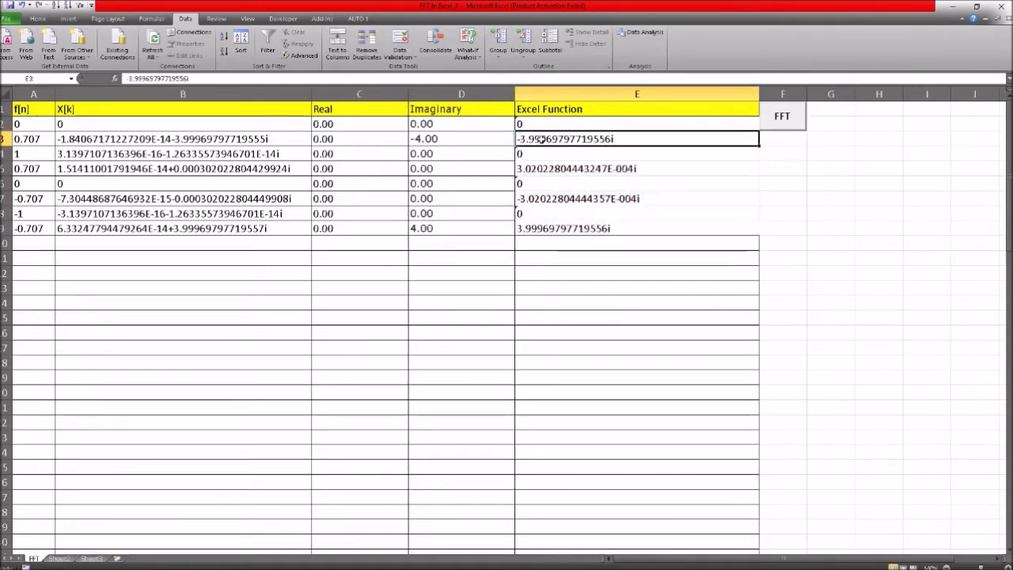
click(522, 154)
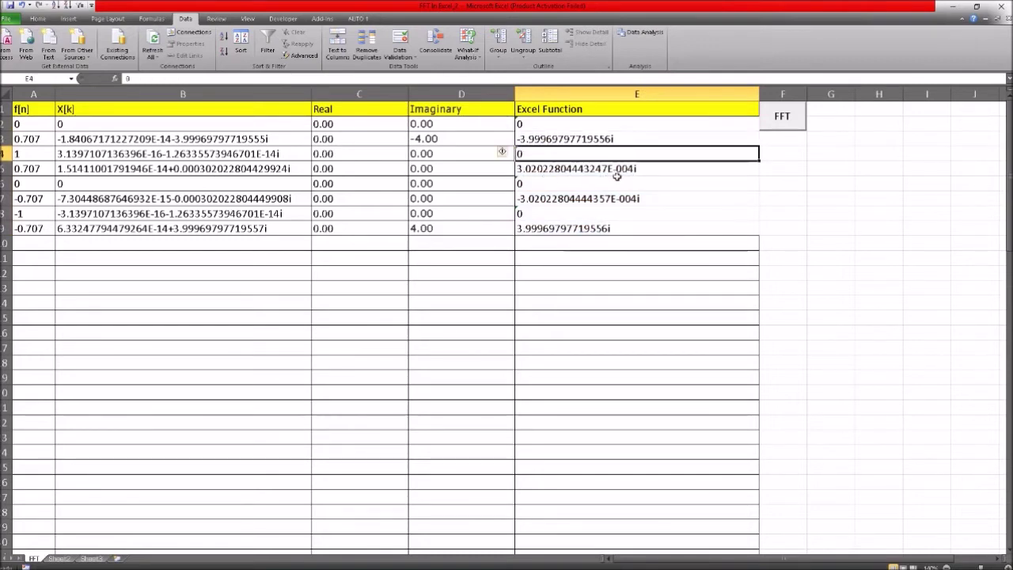
click(551, 171)
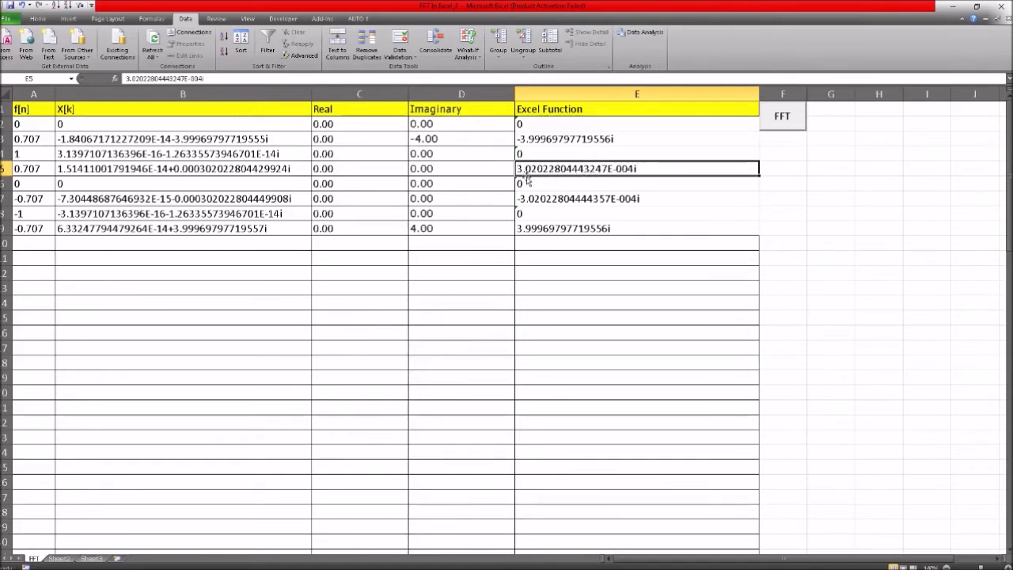
click(187, 171)
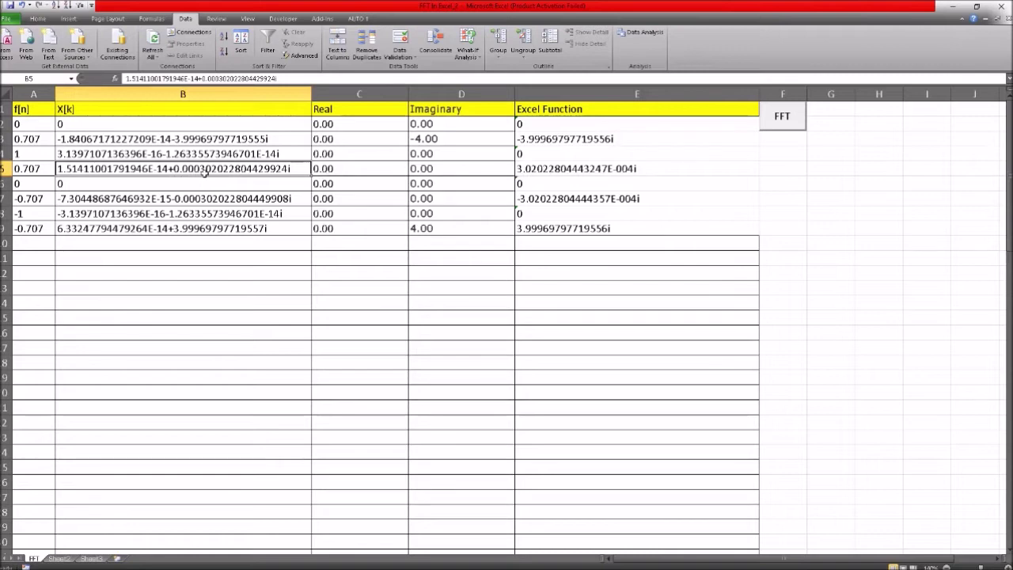
click(532, 168)
Compare E6, E7 and E9 with B7 and D7, then review the row-1 headers.
click(524, 185)
click(526, 200)
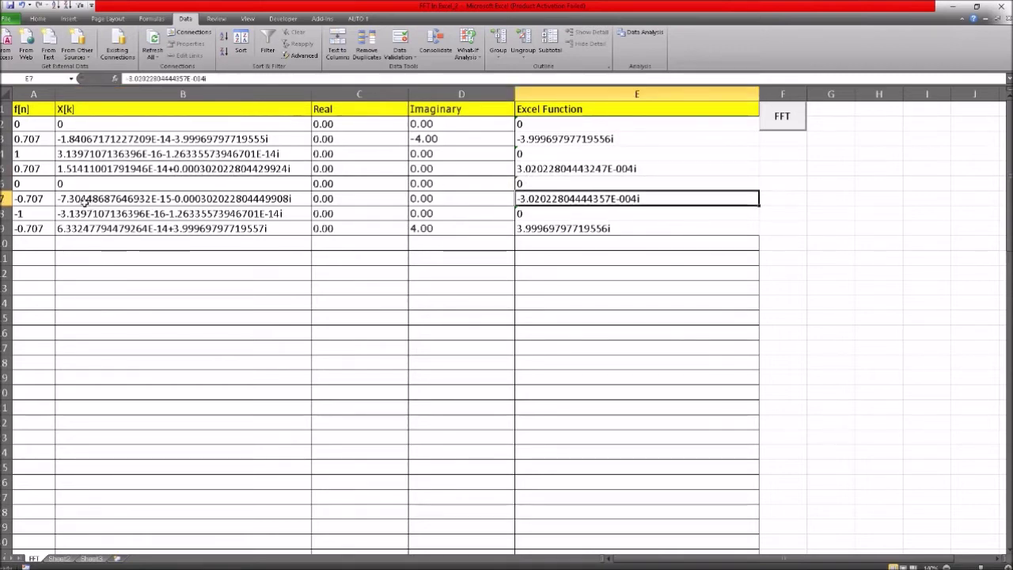
click(139, 199)
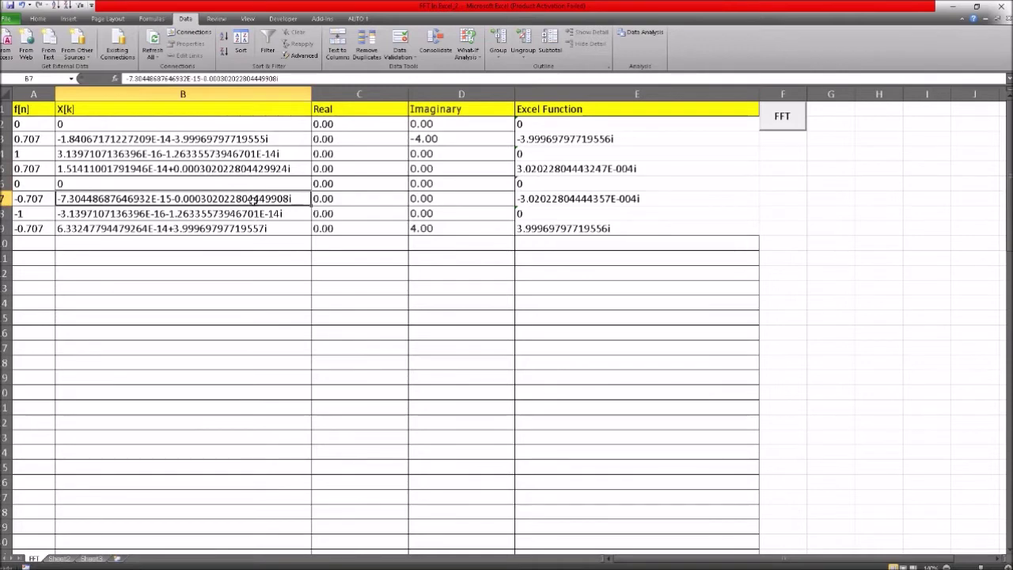
click(446, 202)
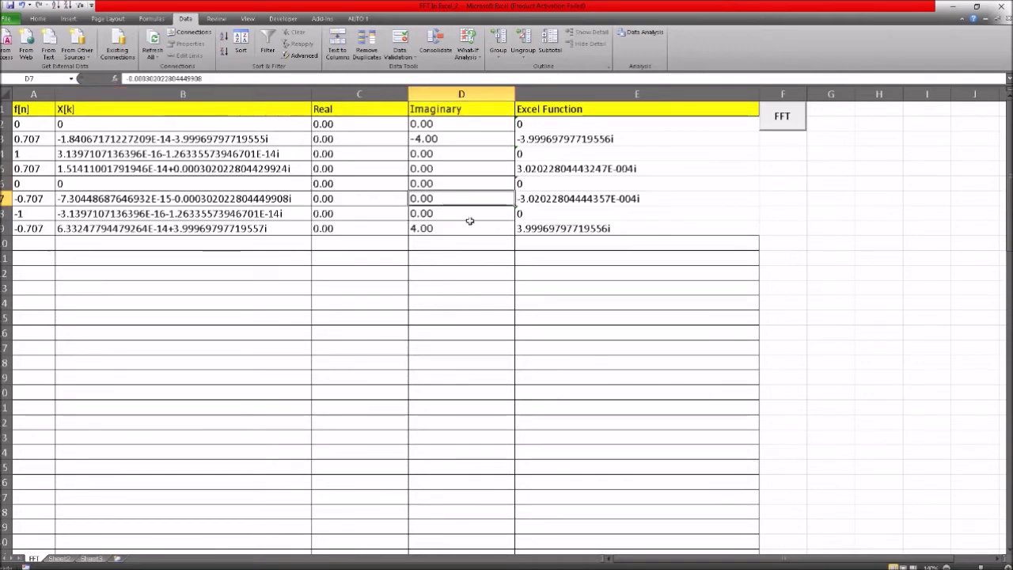
click(543, 230)
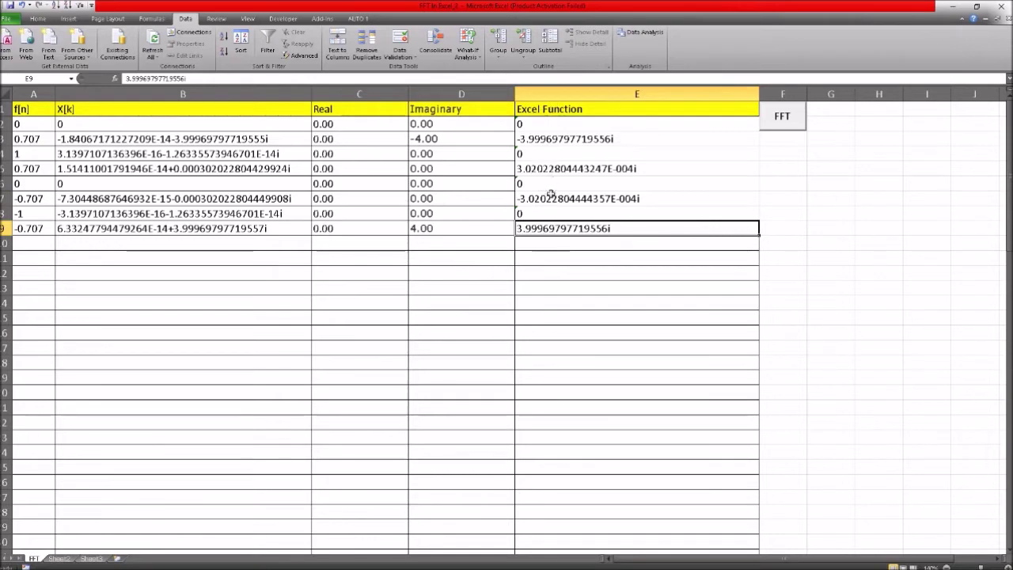
click(537, 111)
click(356, 111)
click(255, 109)
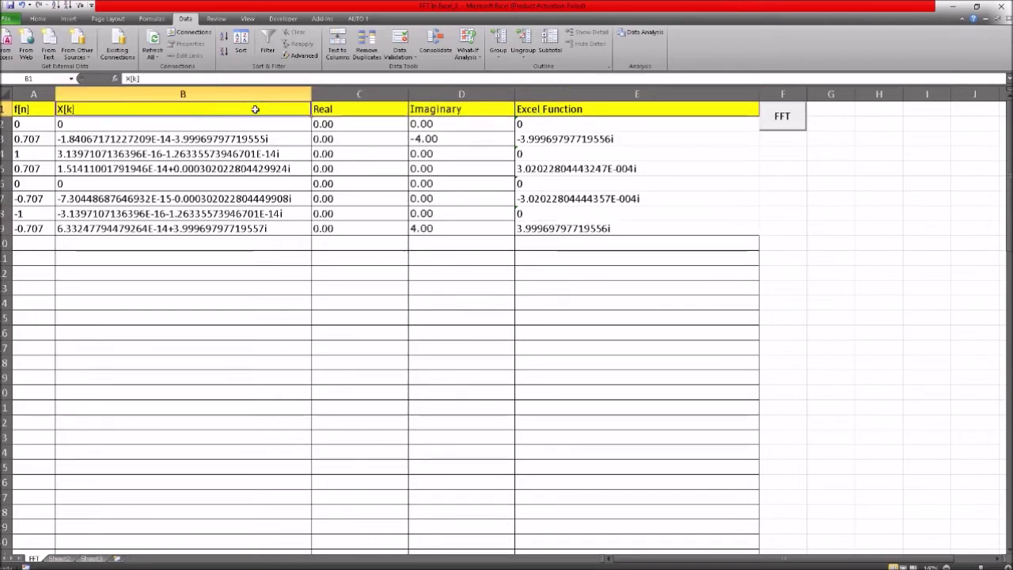